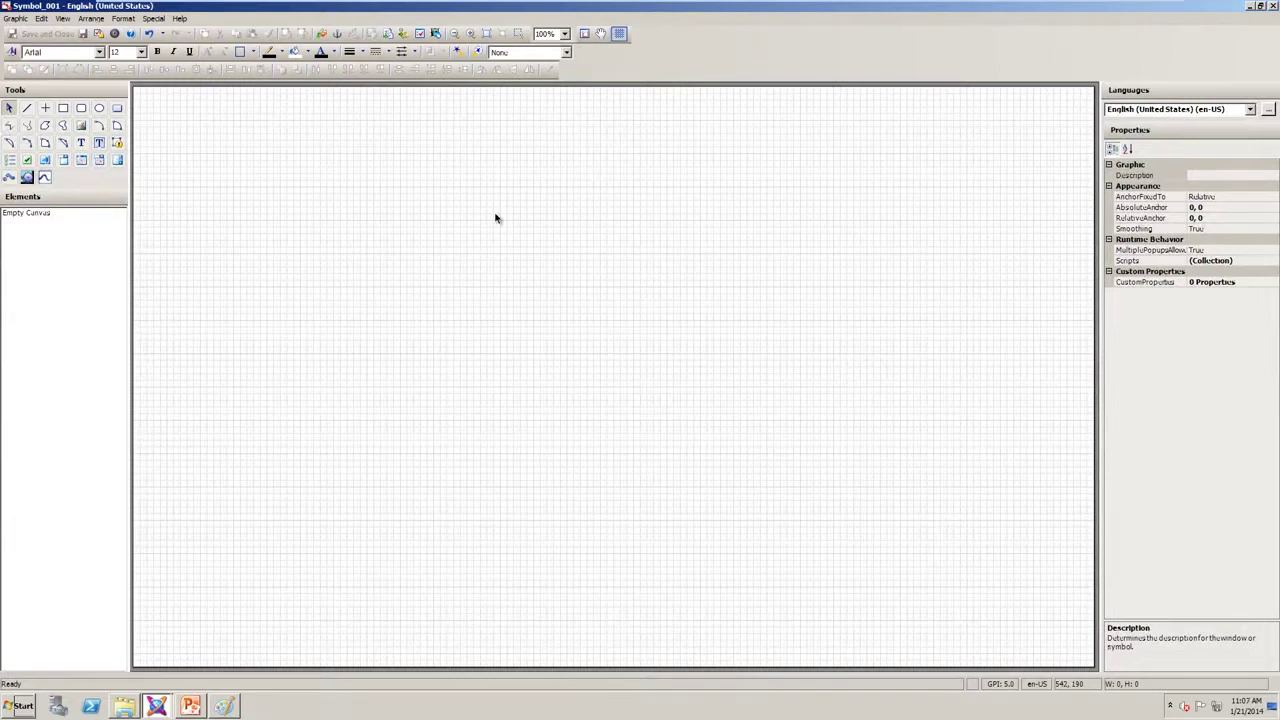
Step: Start Embed Graphic and browse the ArchestrA Symbol Library to Lights & Indicators > Black&Chrome
{"action": "left_click", "coordinate": [325, 37]}
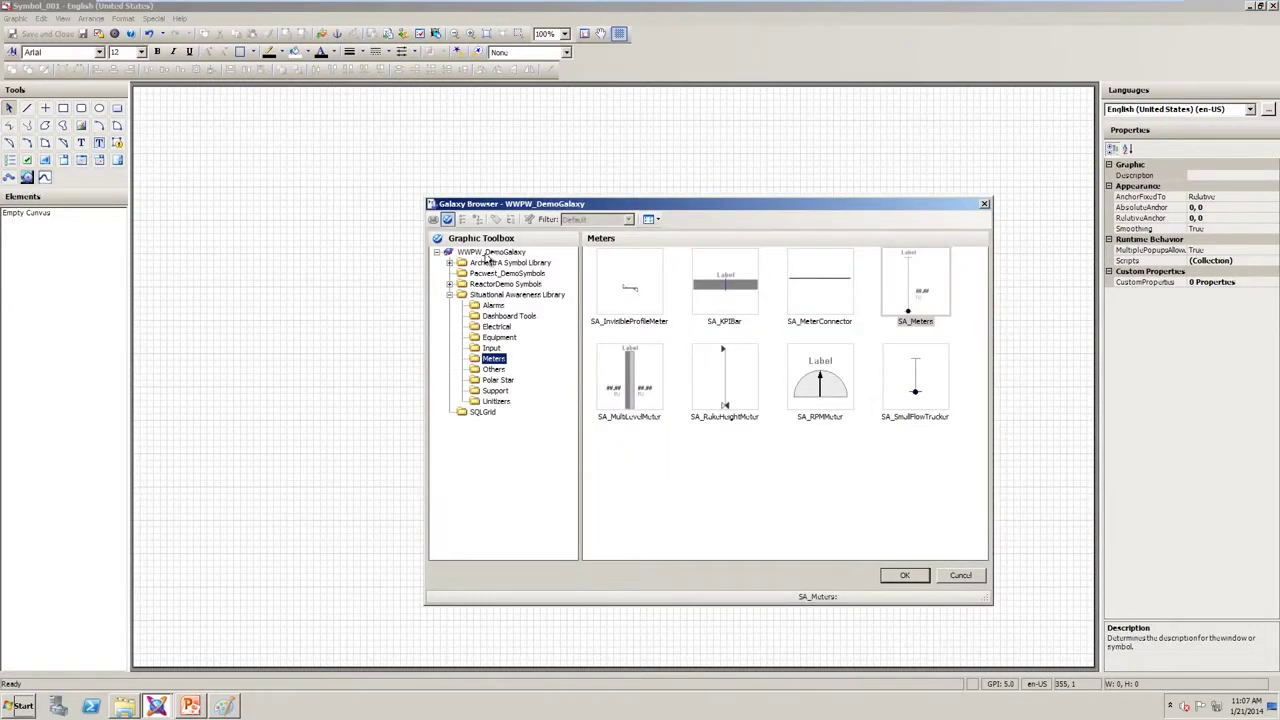
{"action": "left_click", "coordinate": [494, 265]}
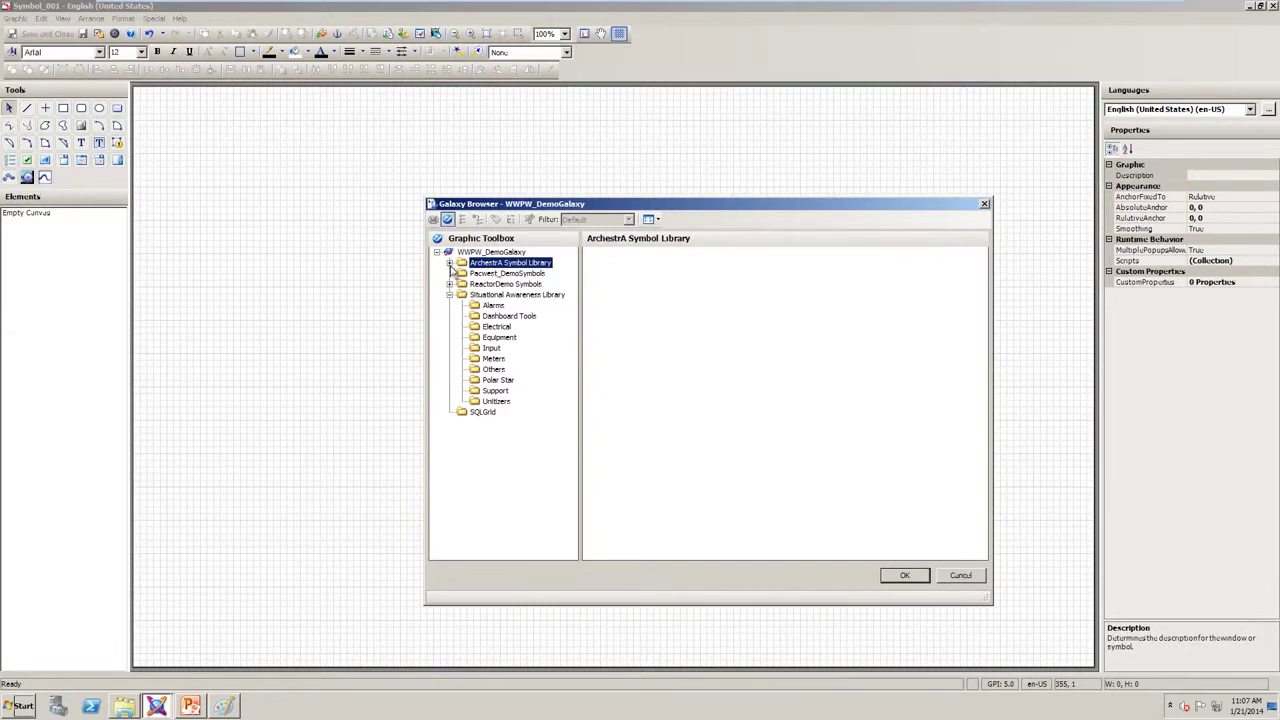
{"action": "left_click", "coordinate": [450, 264]}
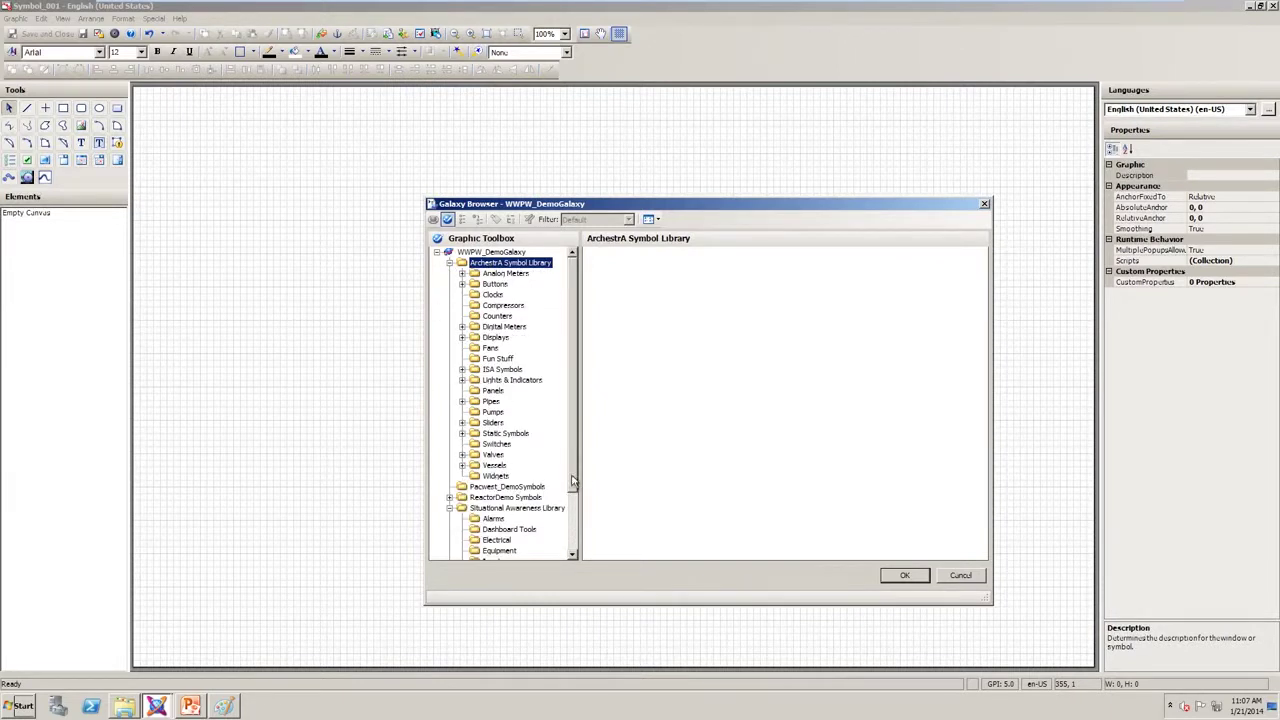
{"action": "left_click_drag", "start_coordinate": [573, 482], "coordinate": [575, 552]}
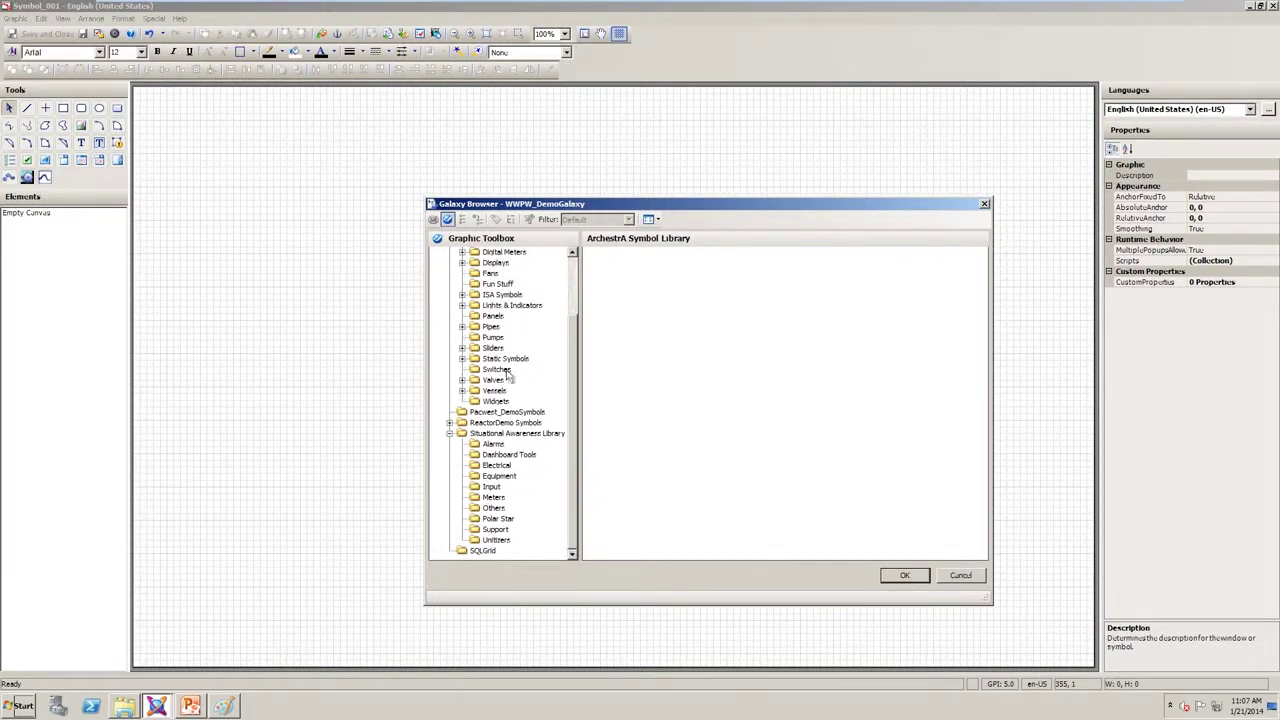
{"action": "left_click", "coordinate": [510, 305]}
{"action": "left_click", "coordinate": [462, 305]}
{"action": "left_click", "coordinate": [517, 316]}
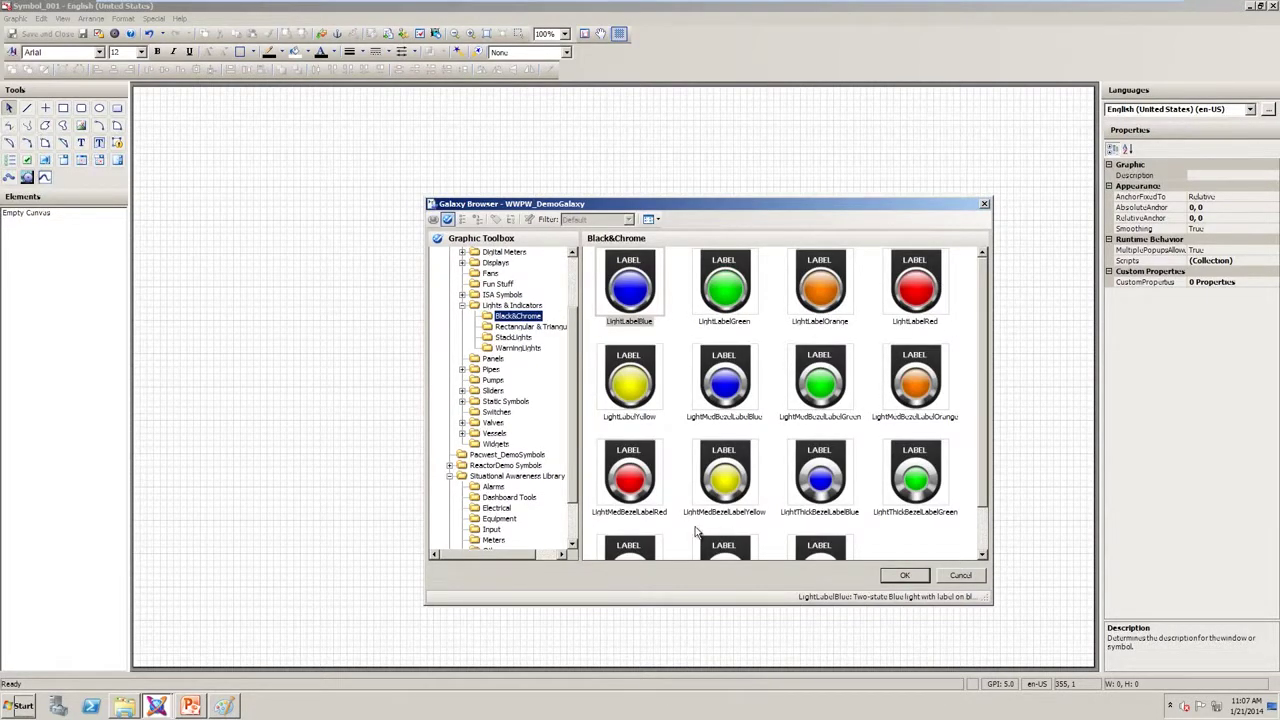
Step: Collapse that library and pick SA_Meters from Situational Awareness Library > Meters
{"action": "scroll", "coordinate": [570, 352], "scroll_direction": "up", "scroll_amount": 10}
{"action": "left_click", "coordinate": [449, 262]}
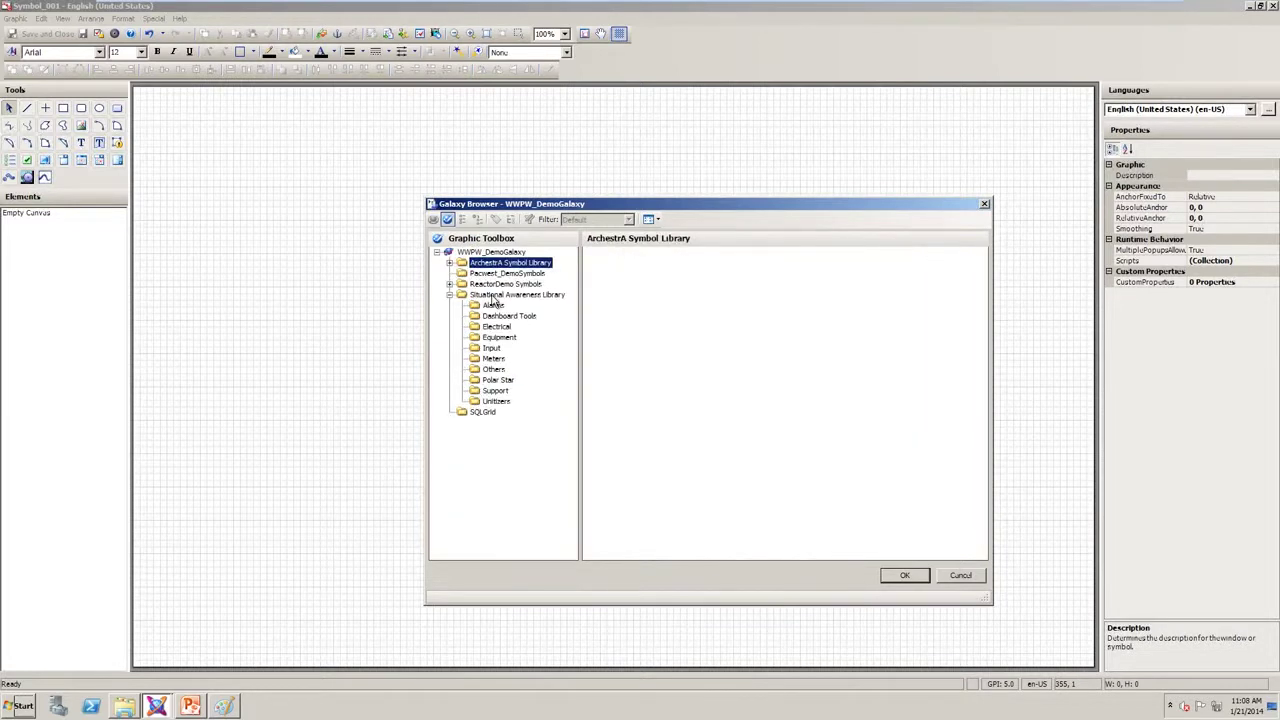
{"action": "left_click", "coordinate": [492, 296]}
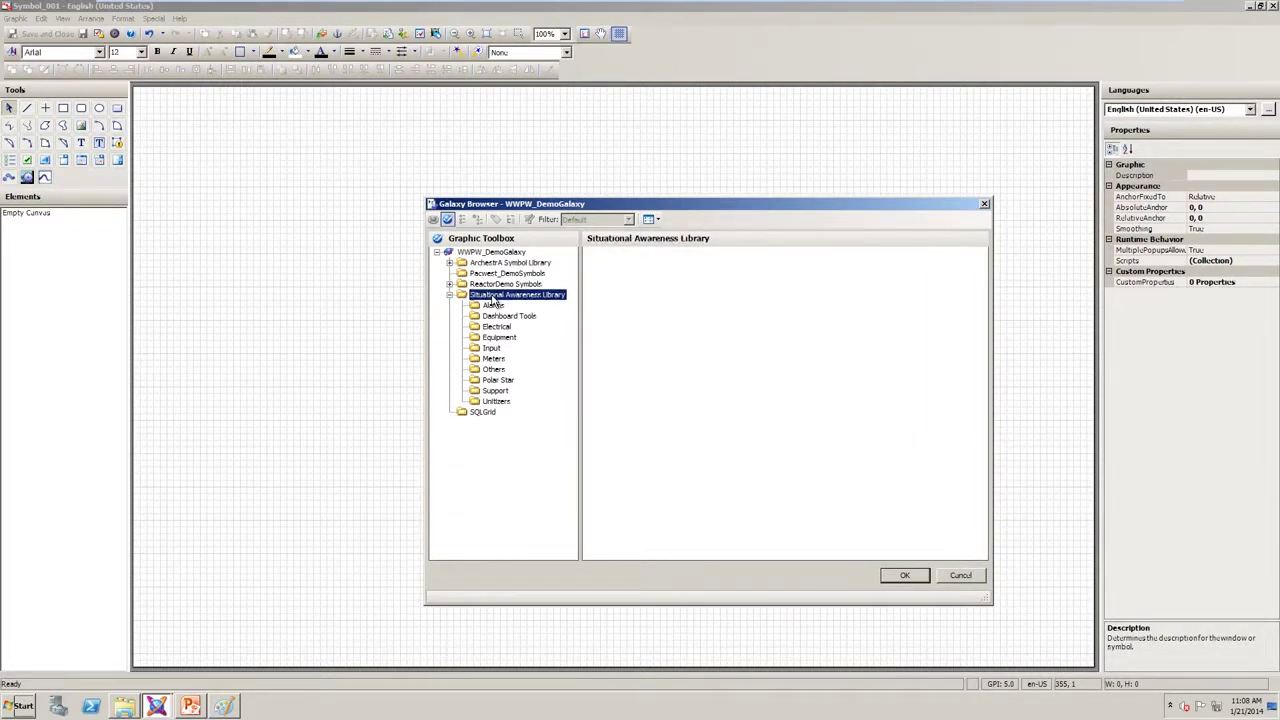
{"action": "left_click", "coordinate": [493, 359]}
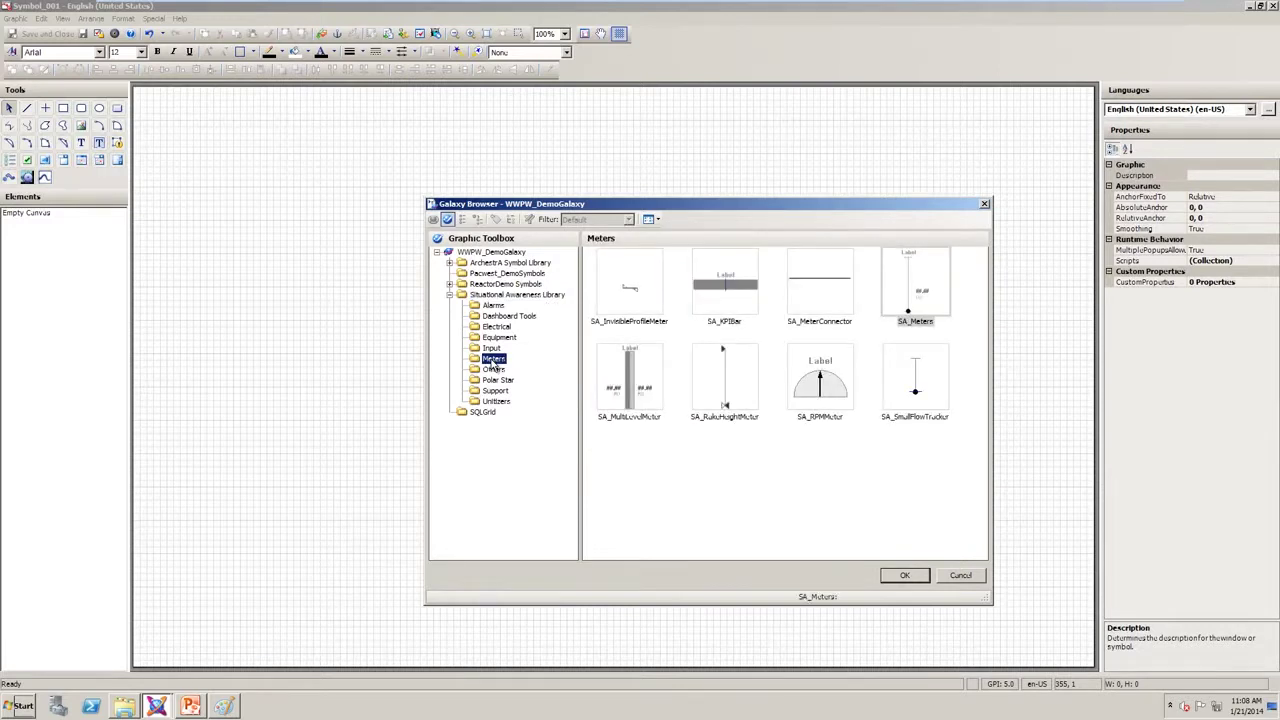
Step: Place SA_Meters1 at the canvas top-left and review its Wizard Options (Type Flow, Orientation Vertical)
{"action": "left_click", "coordinate": [922, 576]}
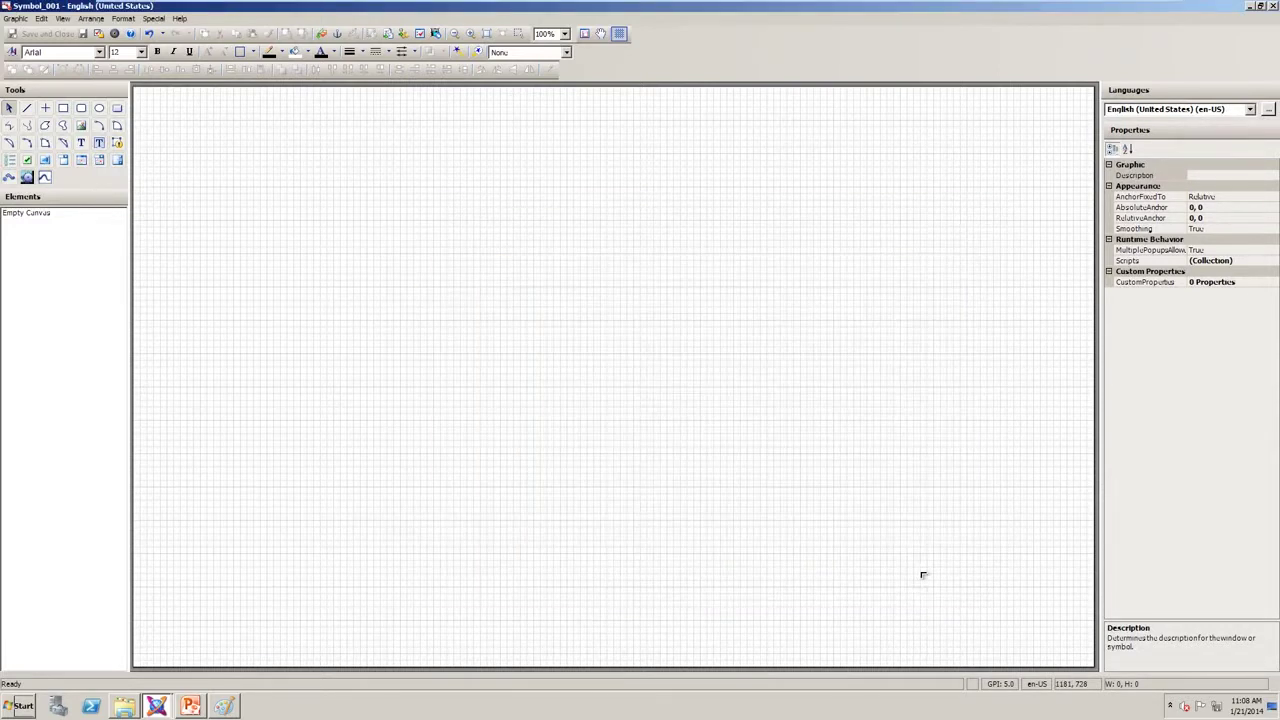
{"action": "left_click", "coordinate": [181, 134]}
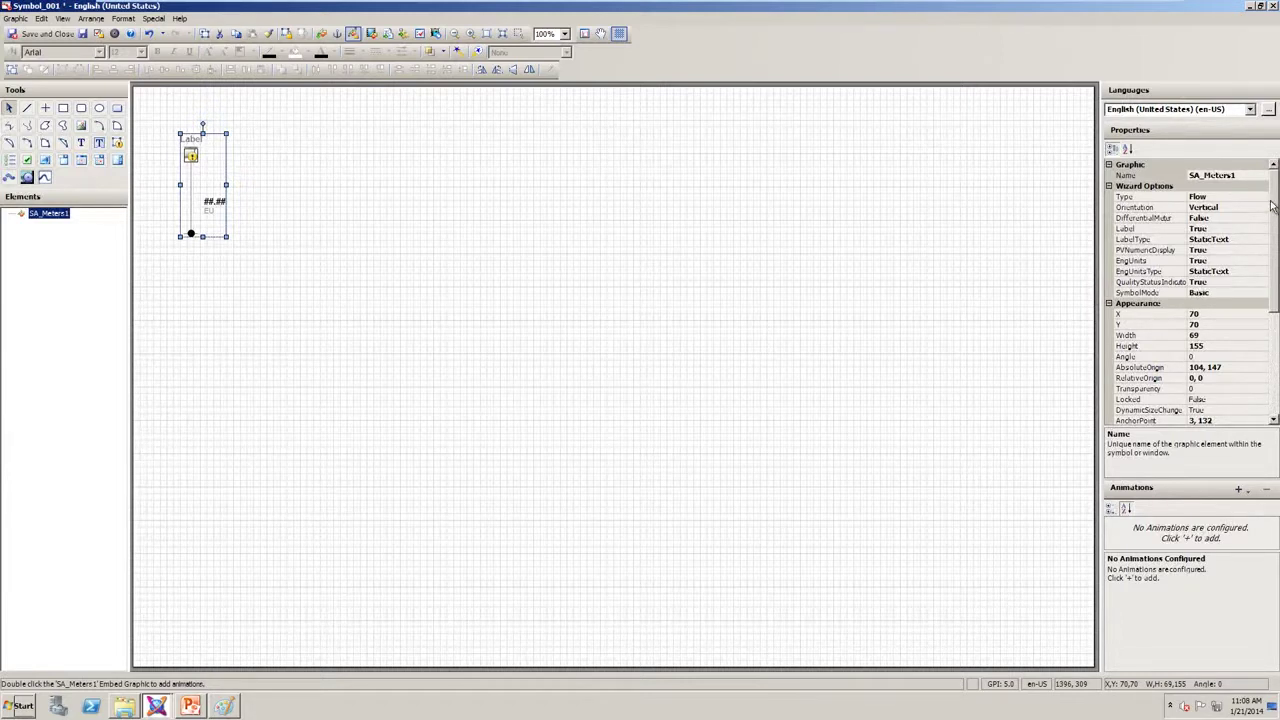
{"action": "left_click_drag", "start_coordinate": [1273, 210], "coordinate": [1275, 337]}
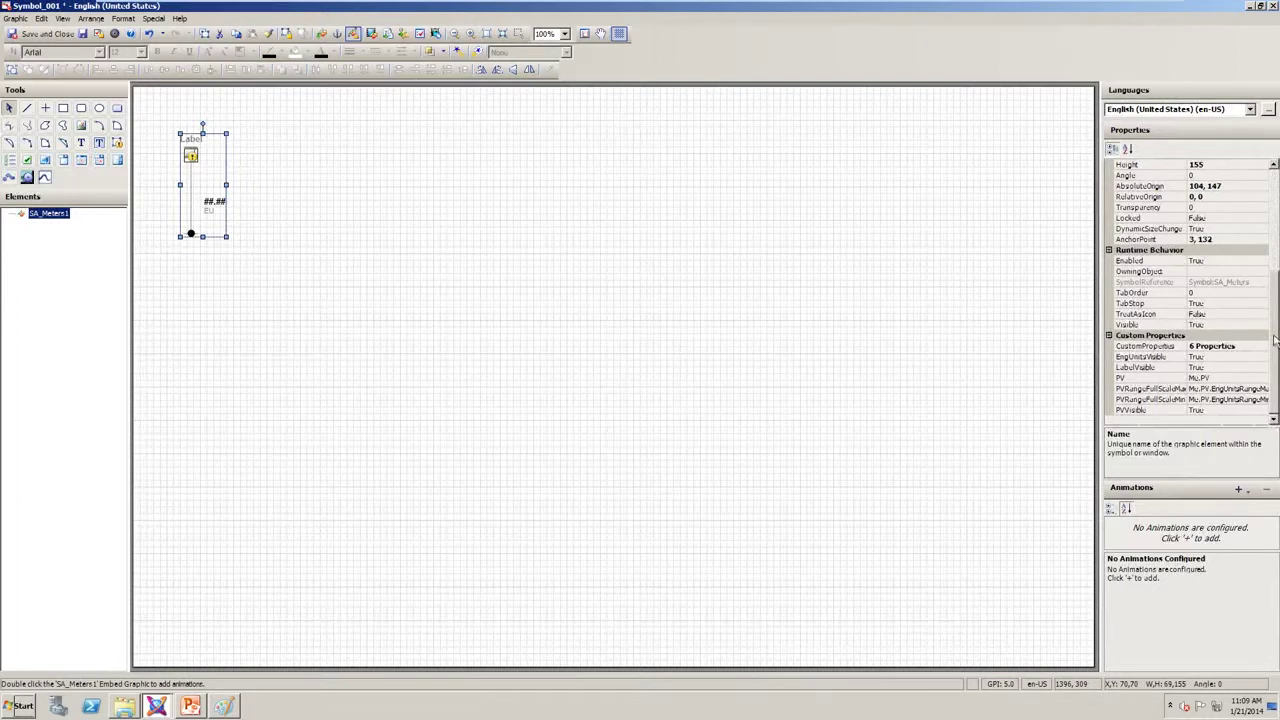
{"action": "scroll", "coordinate": [1115, 206], "scroll_direction": "up", "scroll_amount": 6}
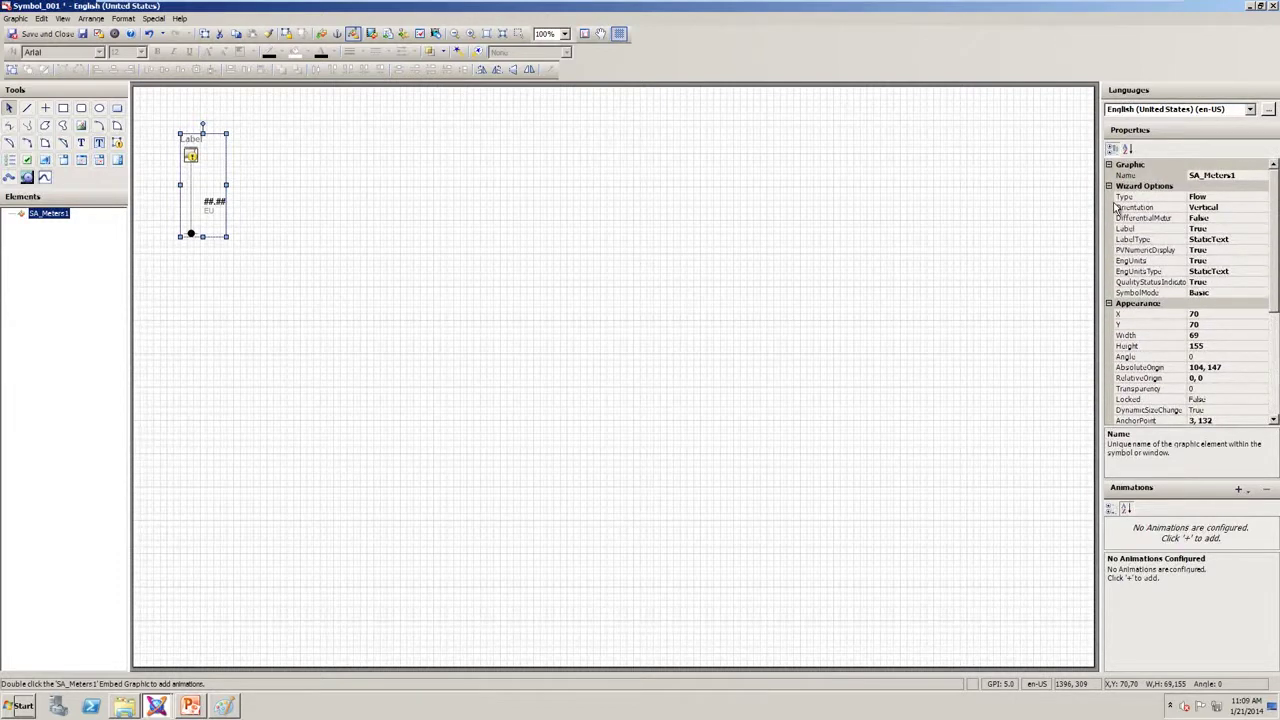
Step: Make the meter a Temperature meter, trying Horizontal orientation before returning to Vertical
{"action": "left_click", "coordinate": [1122, 197]}
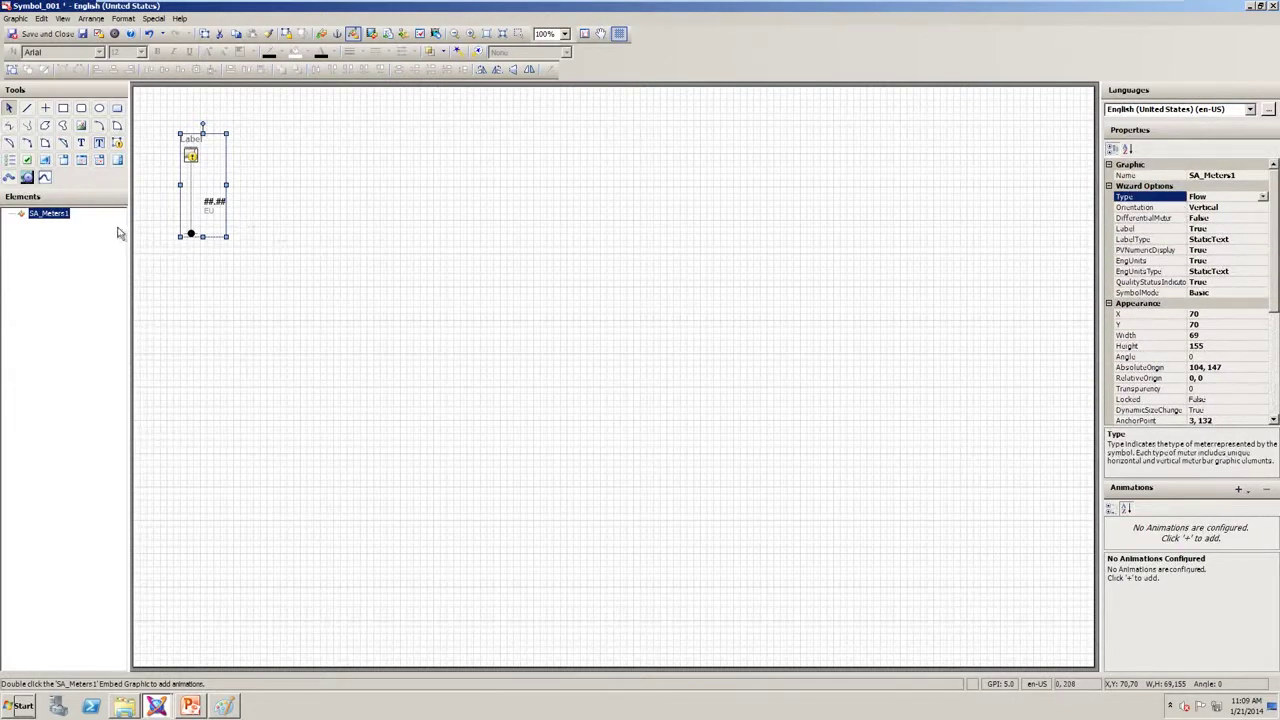
{"action": "left_click", "coordinate": [1263, 199]}
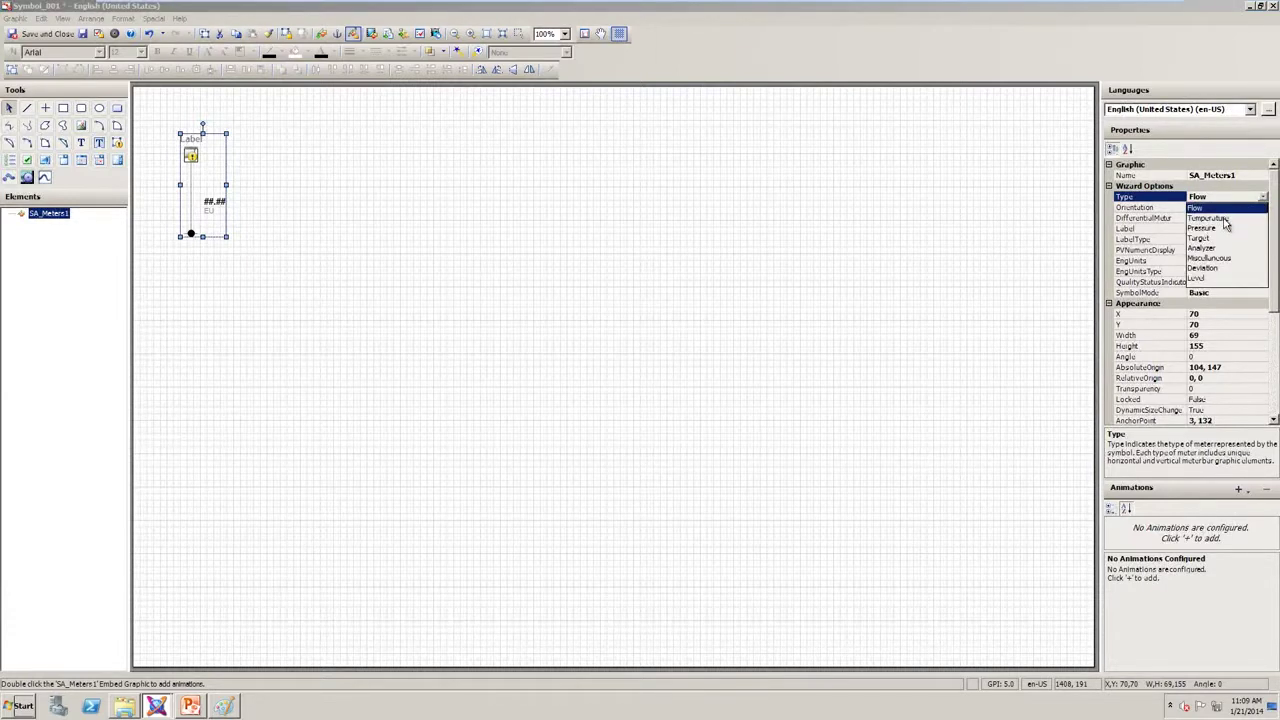
{"action": "left_click", "coordinate": [1221, 219]}
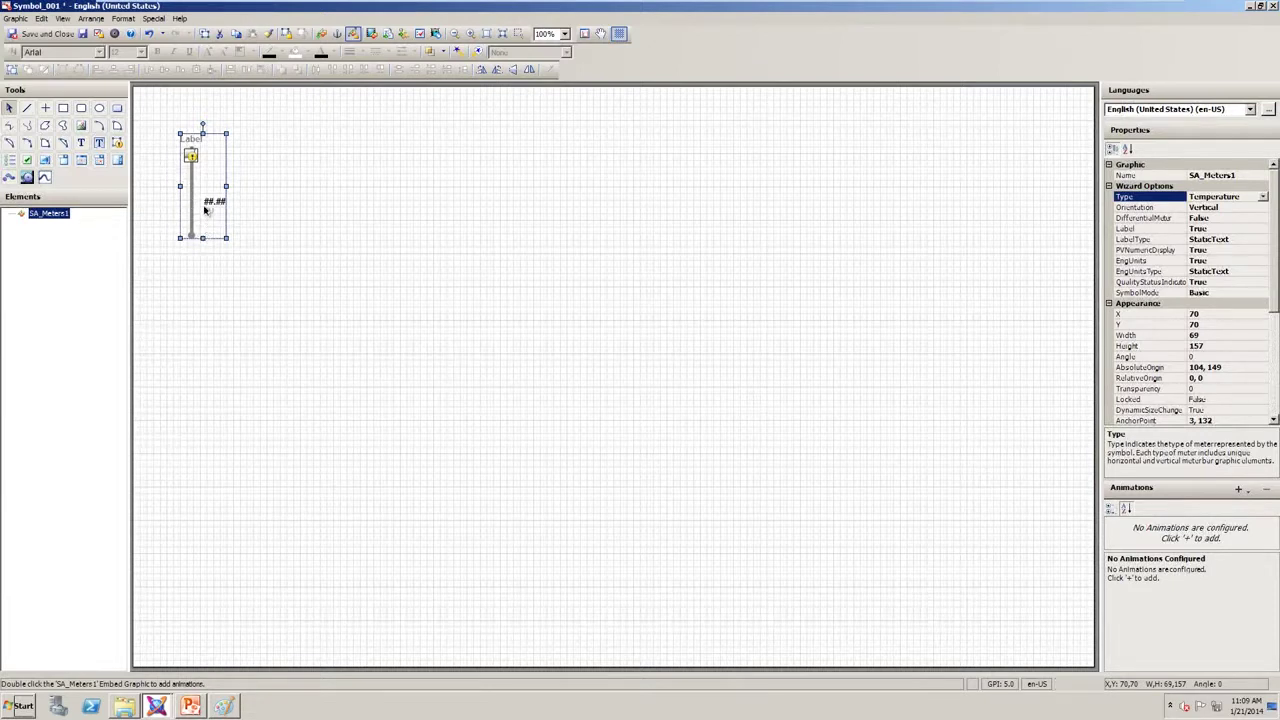
{"action": "left_click", "coordinate": [1258, 207]}
{"action": "left_click", "coordinate": [1262, 207]}
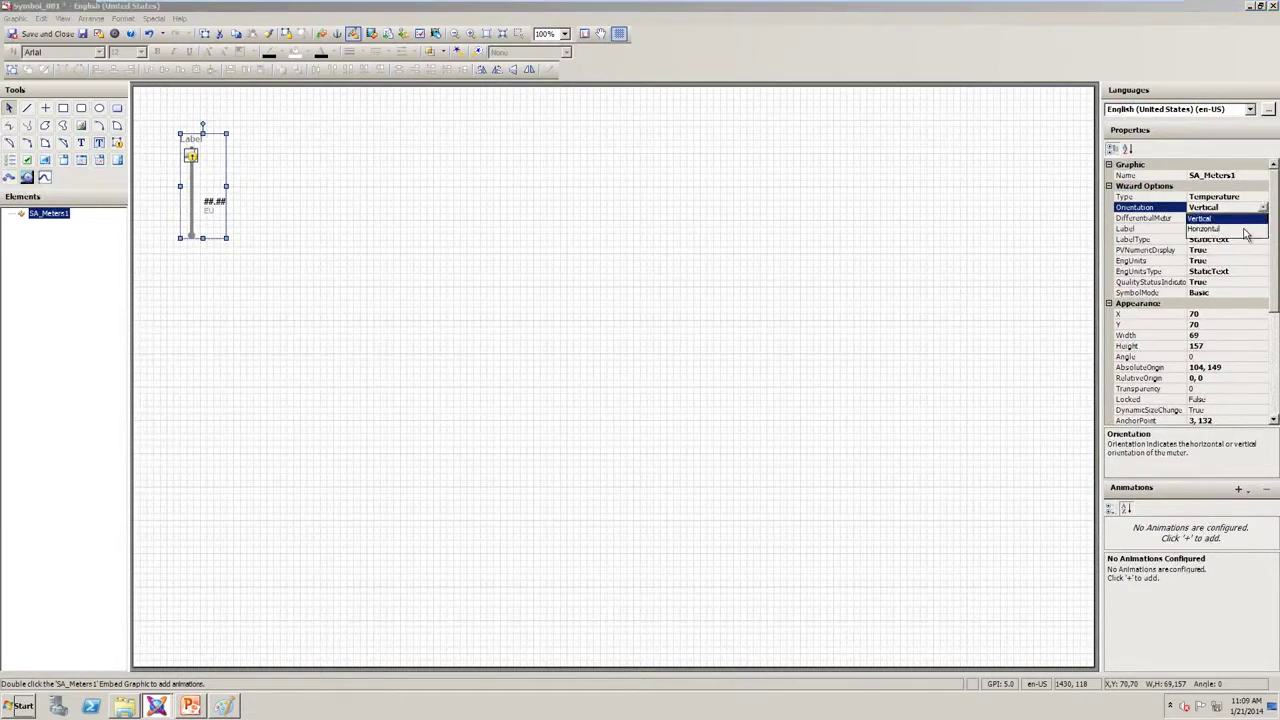
{"action": "left_click", "coordinate": [1246, 231]}
{"action": "left_click", "coordinate": [1262, 207]}
{"action": "left_click", "coordinate": [1238, 243]}
Step: Set the Label wizard option to False and select the SymbolMode row
{"action": "left_click", "coordinate": [1232, 229]}
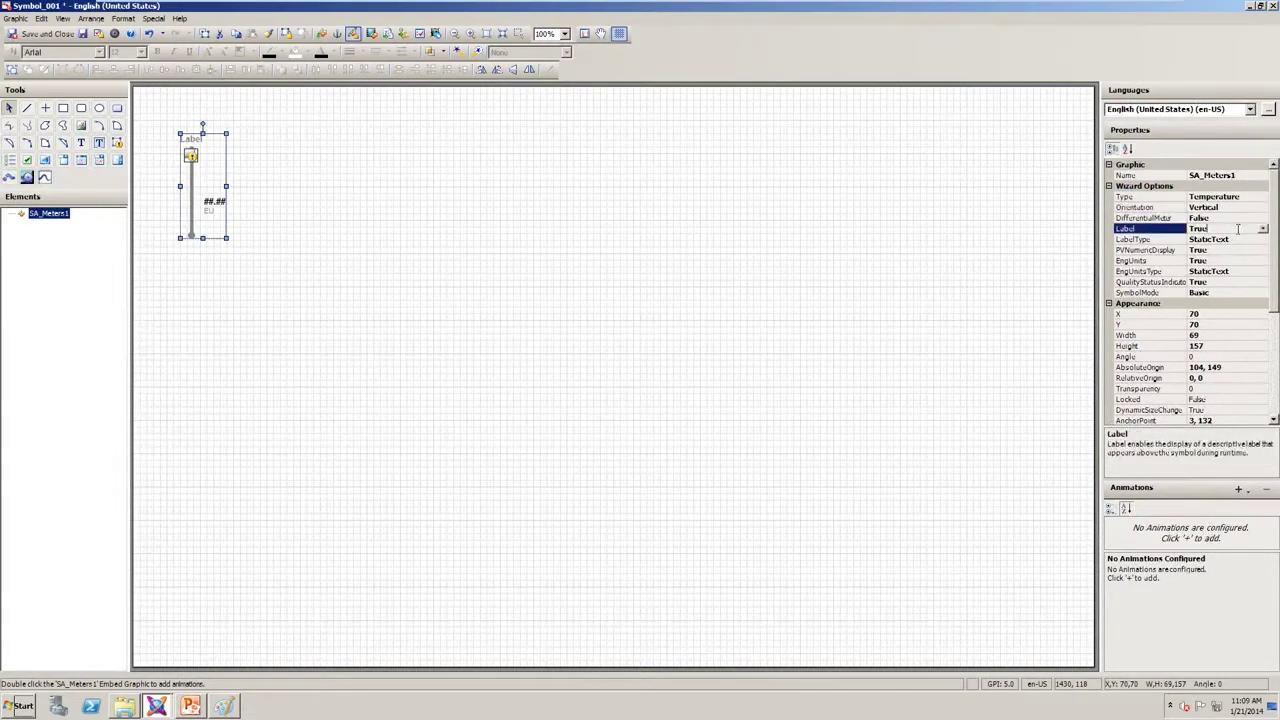
{"action": "left_click", "coordinate": [1263, 229]}
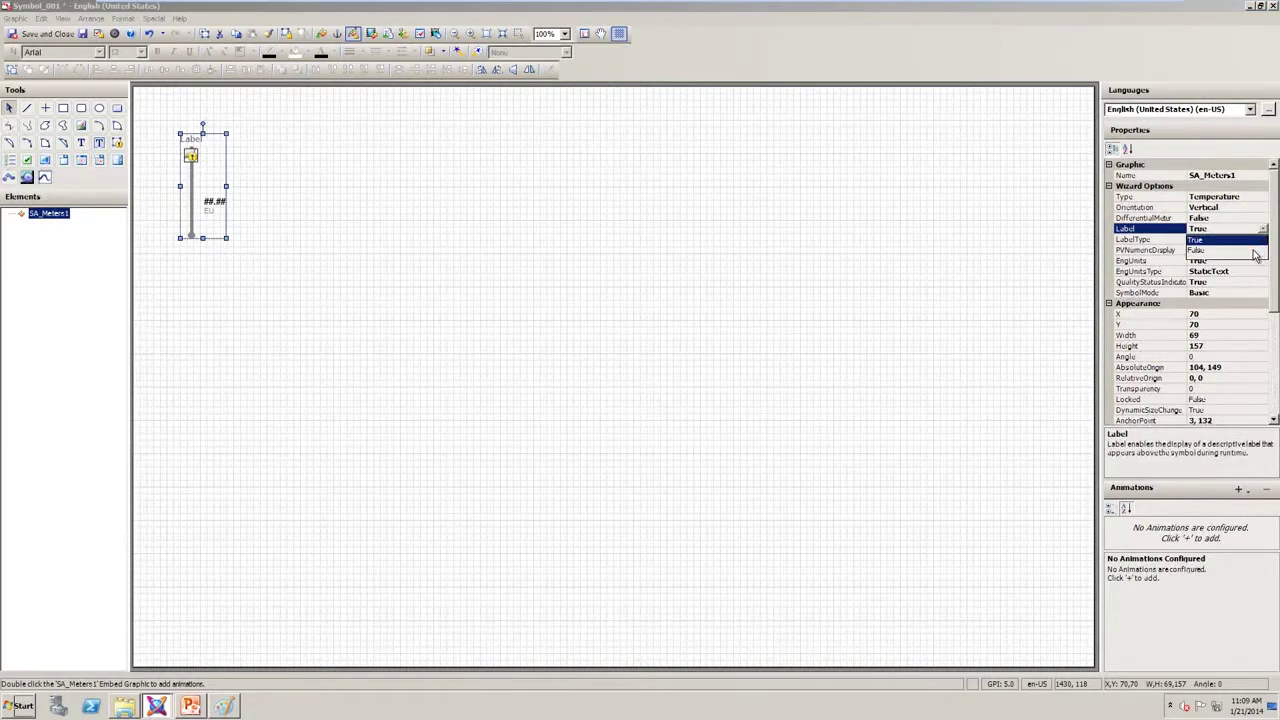
{"action": "left_click", "coordinate": [1254, 251]}
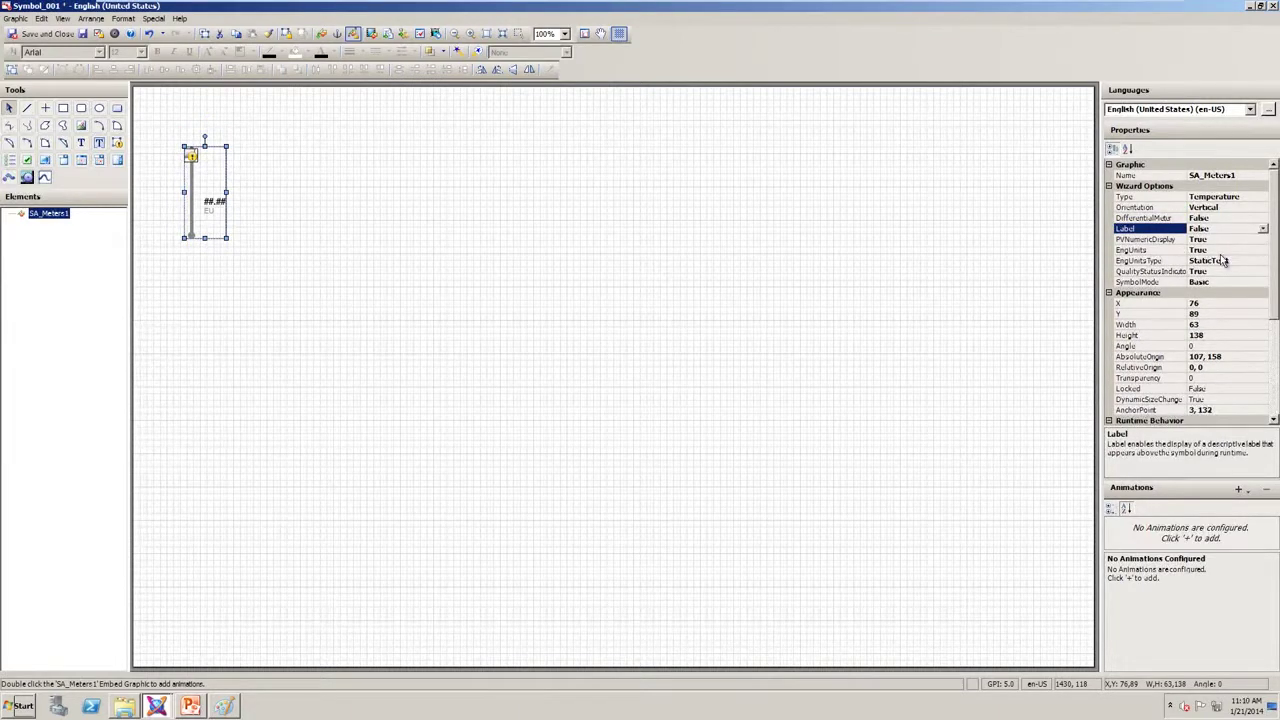
{"action": "left_click", "coordinate": [1264, 283]}
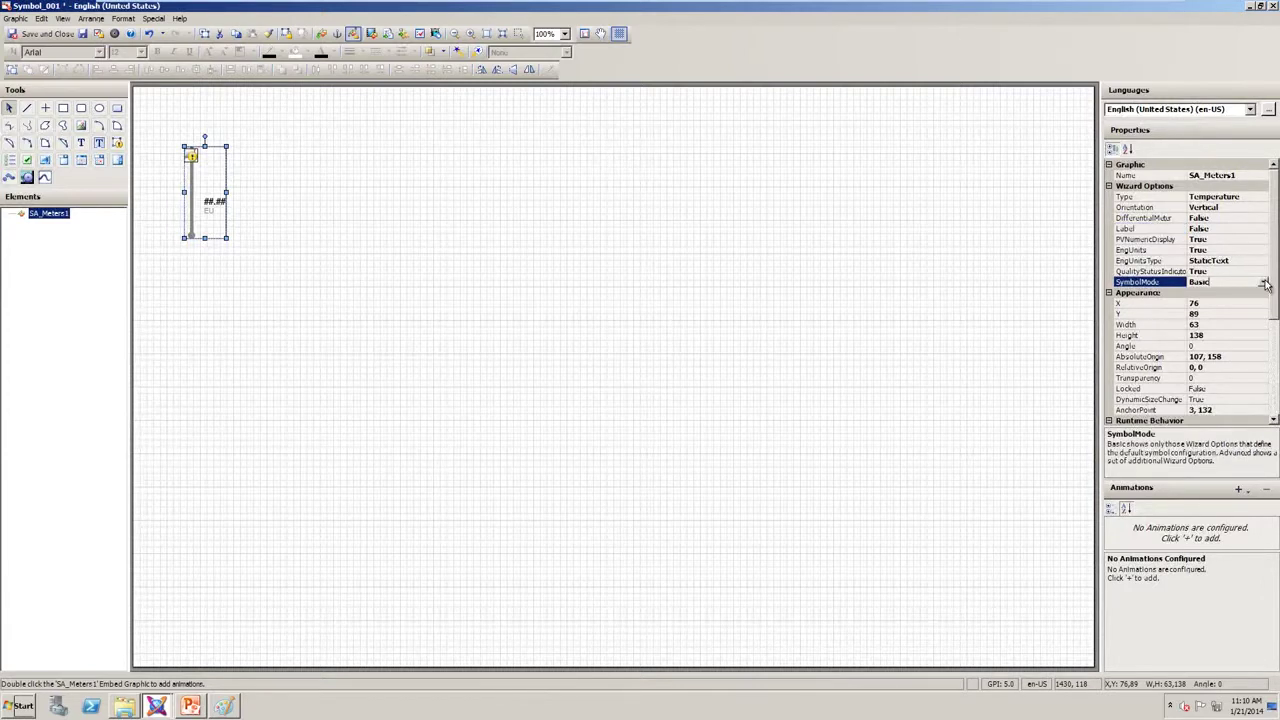
Step: Switch SymbolMode to Advanced and set AlarmLimitIndicators to True
{"action": "left_click", "coordinate": [1265, 283]}
{"action": "left_click", "coordinate": [1218, 305]}
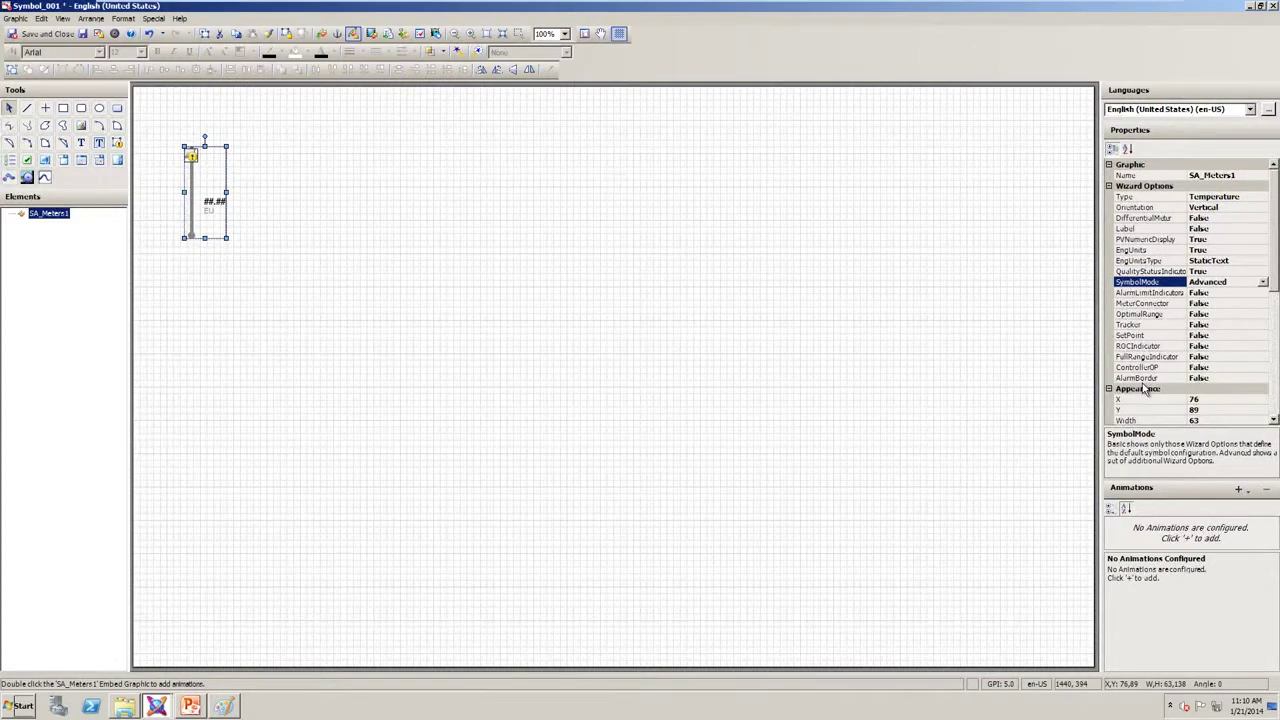
{"action": "left_click", "coordinate": [1220, 293]}
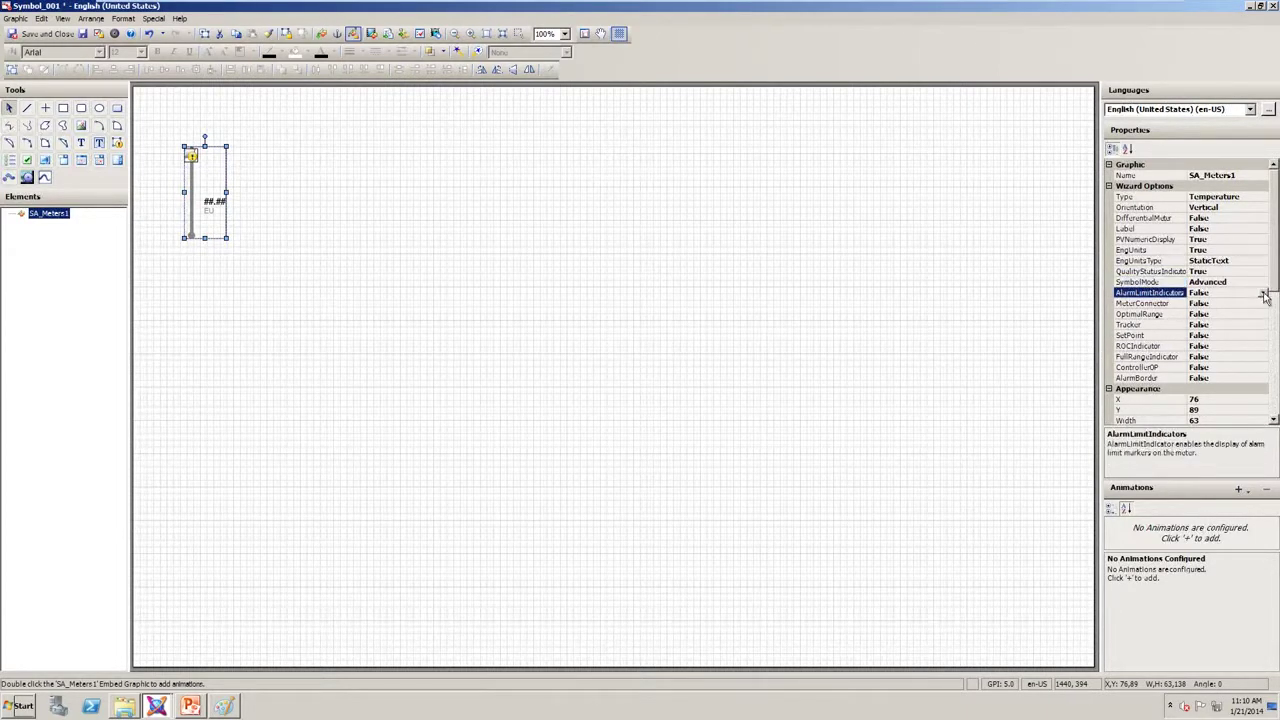
{"action": "left_click", "coordinate": [1263, 293]}
{"action": "left_click", "coordinate": [1195, 311]}
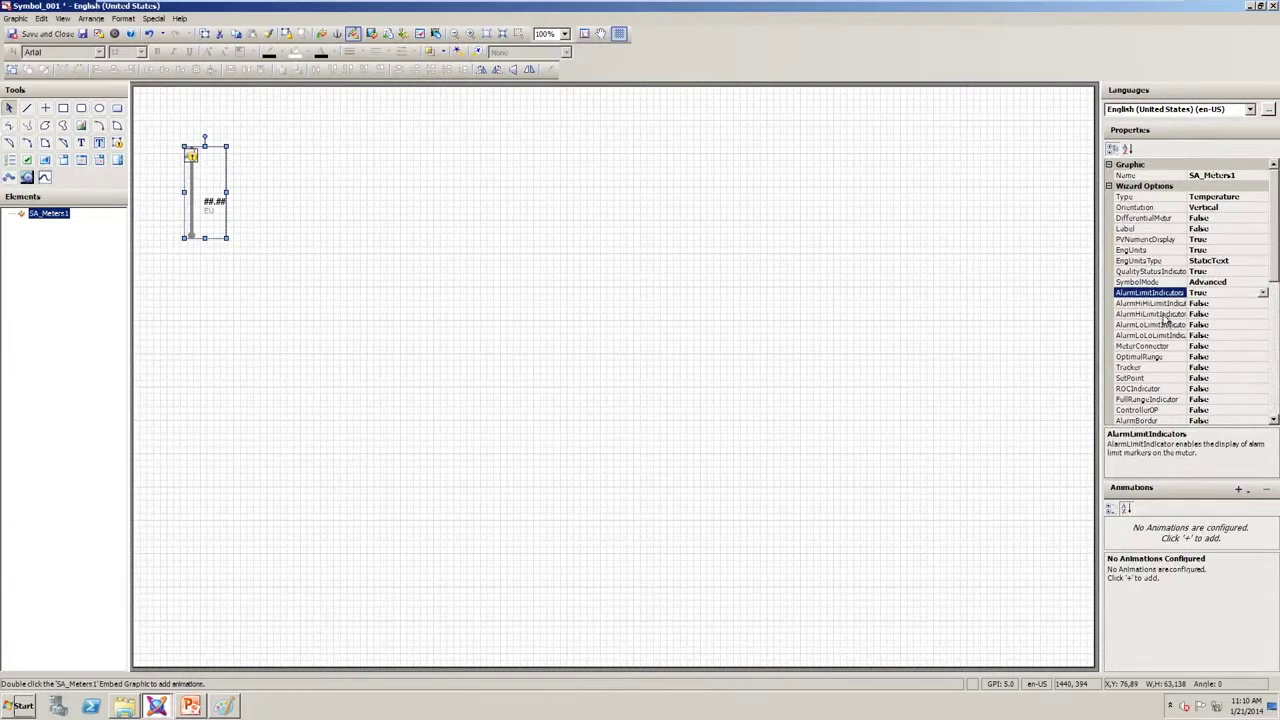
Step: Leave the HiHi limit indicator False and set the Hi and Lo limit indicators True
{"action": "left_click", "coordinate": [1210, 303]}
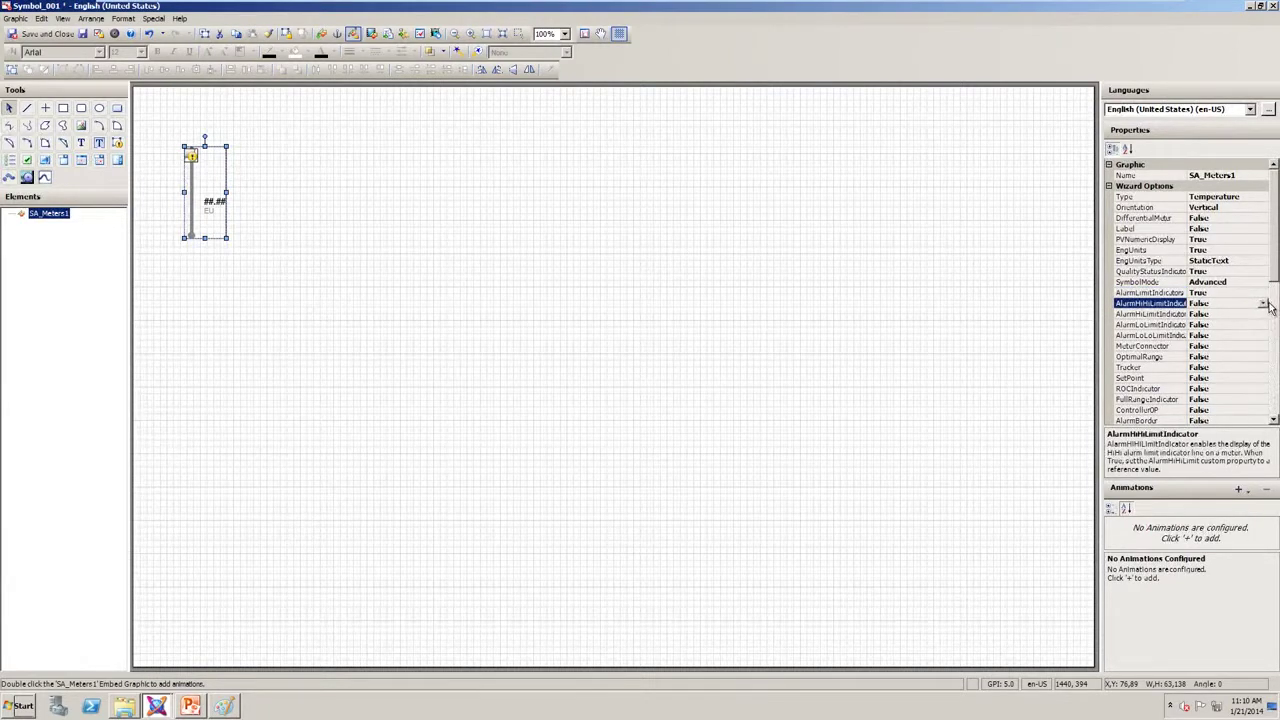
{"action": "left_click", "coordinate": [1263, 303]}
{"action": "left_click", "coordinate": [1247, 320]}
{"action": "left_click", "coordinate": [1210, 314]}
{"action": "left_click", "coordinate": [1263, 314]}
{"action": "left_click", "coordinate": [1240, 325]}
{"action": "left_click", "coordinate": [1203, 325]}
{"action": "left_click", "coordinate": [1263, 325]}
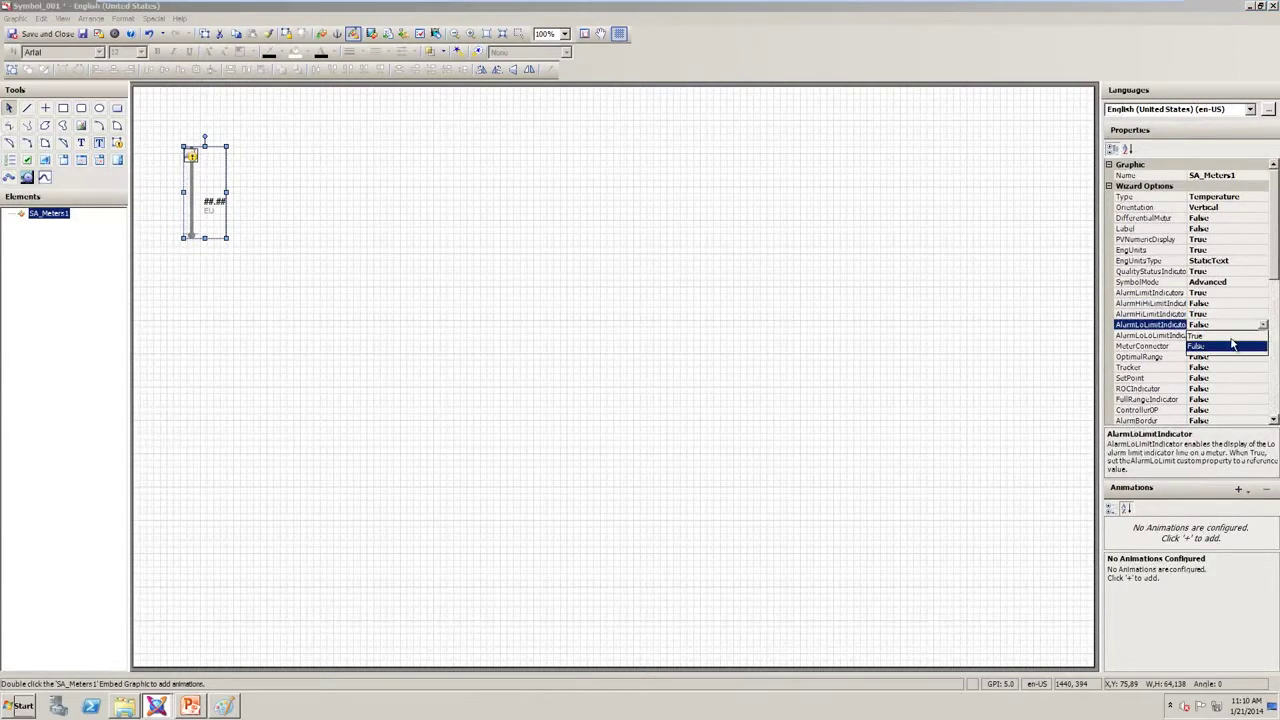
{"action": "left_click", "coordinate": [1244, 337]}
Step: Set OptimalRange to True to show the shaded optimal range
{"action": "left_click", "coordinate": [1222, 358]}
{"action": "left_click", "coordinate": [1263, 358]}
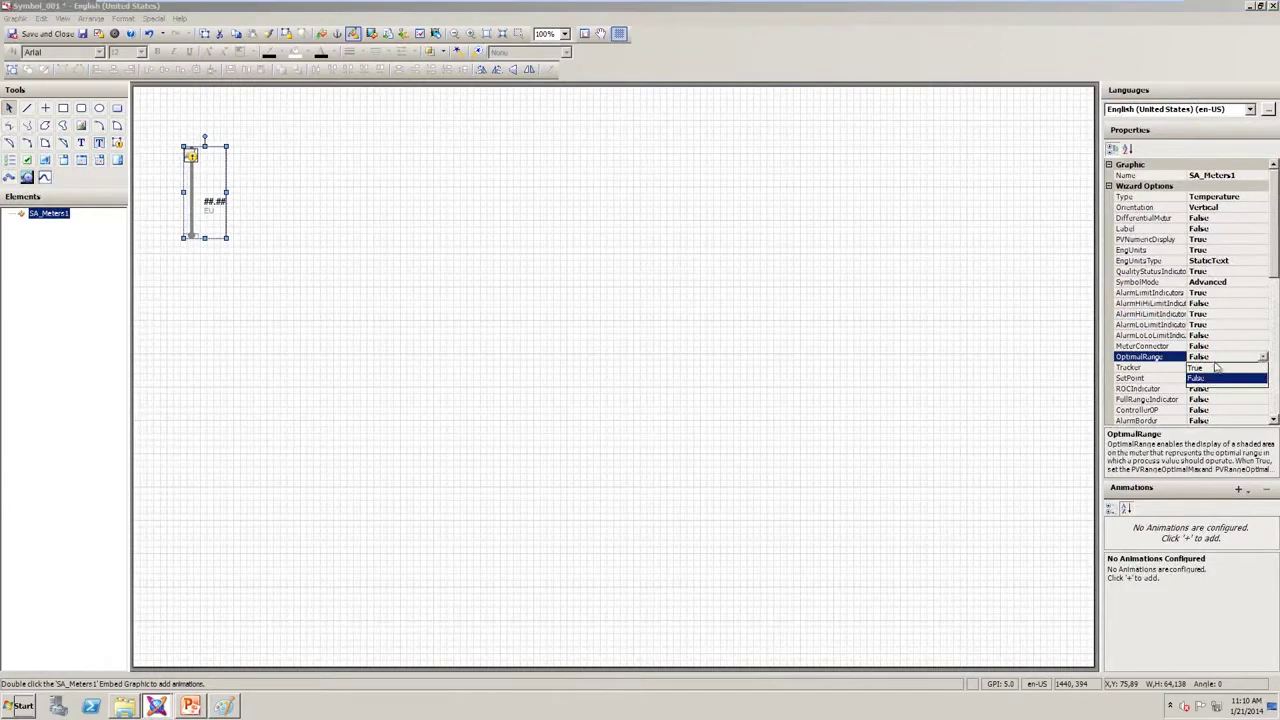
{"action": "left_click", "coordinate": [1206, 368]}
{"action": "scroll", "coordinate": [1190, 290], "scroll_direction": "down", "scroll_amount": 3}
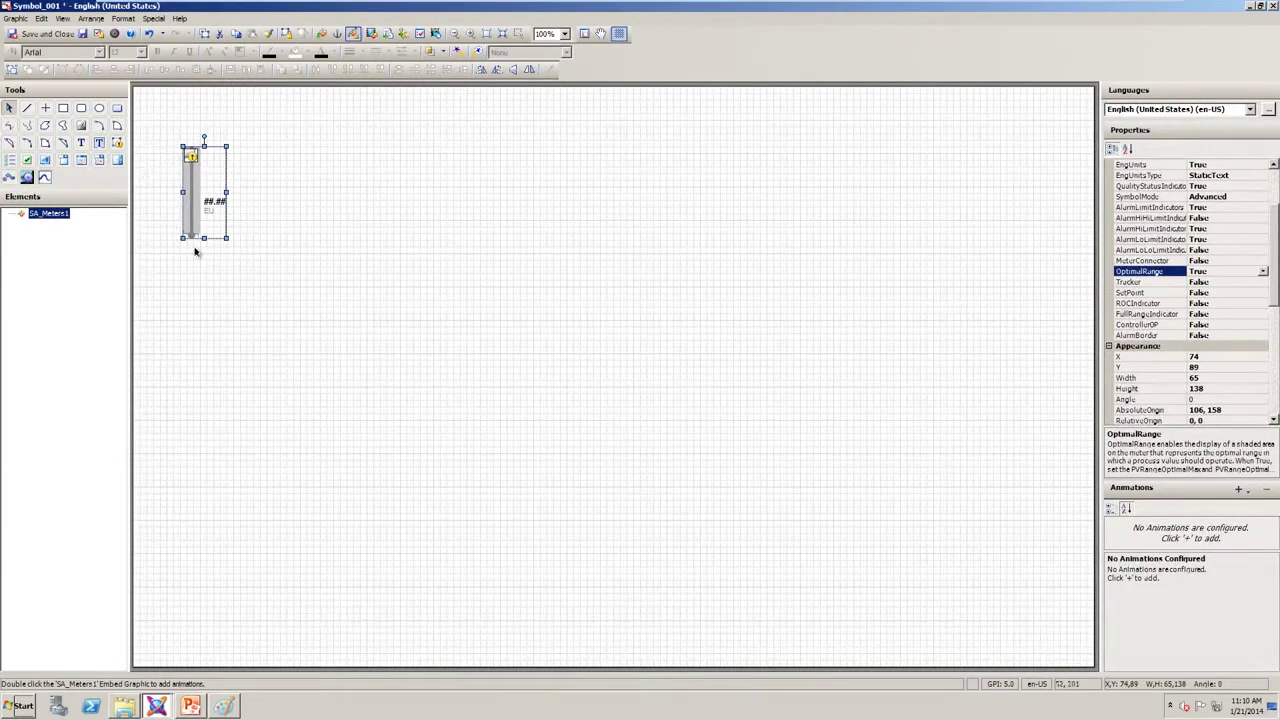
Step: Change the PVRangeOptimalMax custom property from 100 to 50
{"action": "left_click_drag", "start_coordinate": [1273, 253], "coordinate": [1273, 385]}
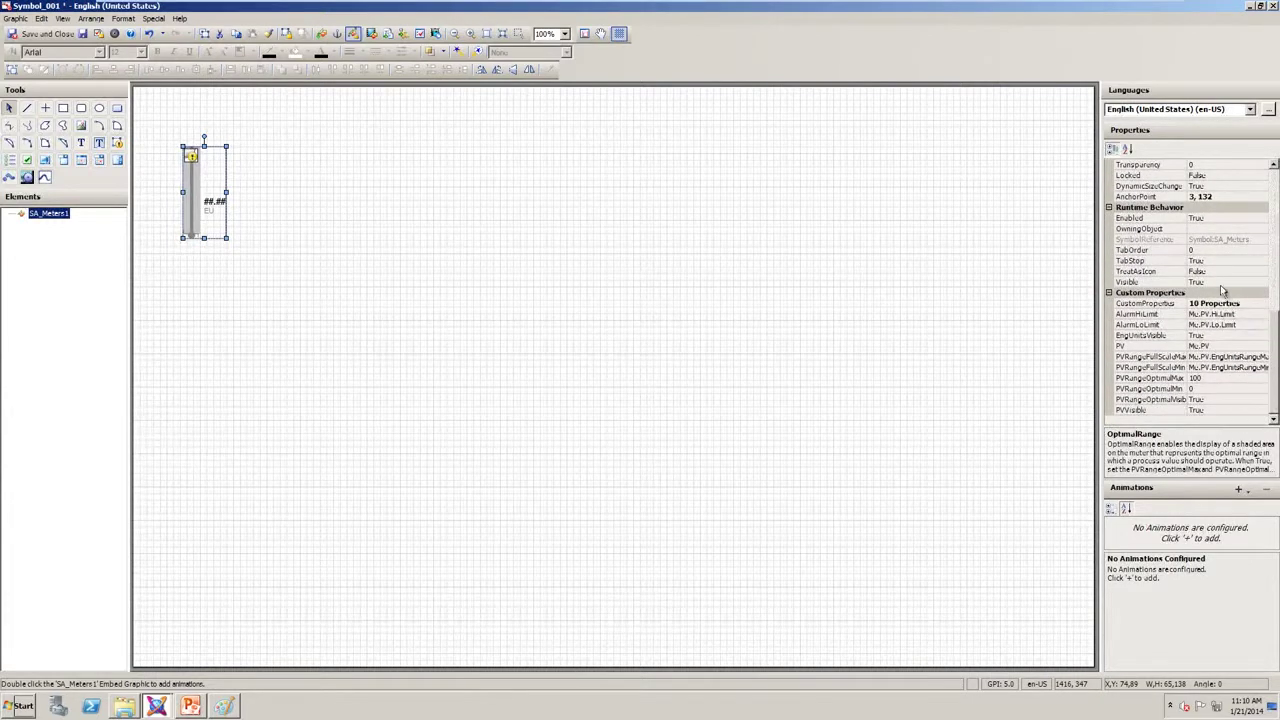
{"action": "left_click", "coordinate": [1165, 389]}
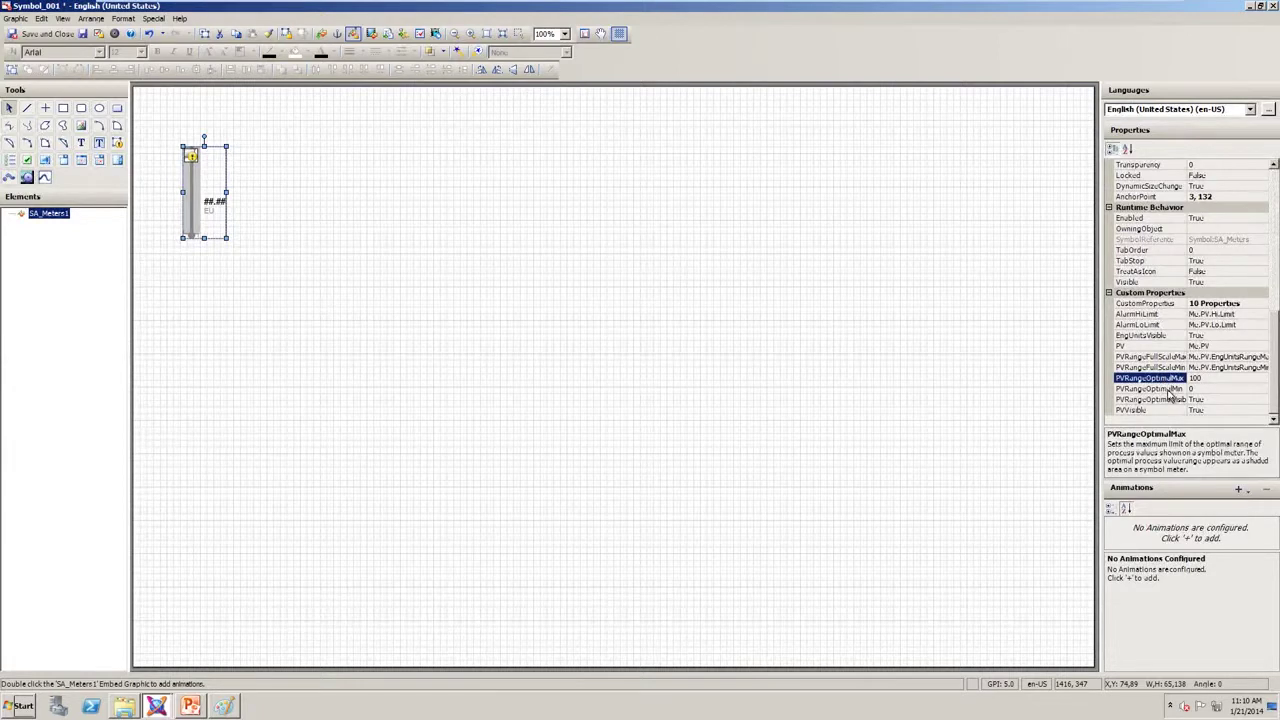
{"action": "left_click", "coordinate": [1158, 379]}
{"action": "type", "text": "50"}
Step: Review the AlarmHiLimit and AlarmLoLimit custom properties
{"action": "left_click", "coordinate": [1168, 315]}
{"action": "left_click", "coordinate": [1170, 323]}
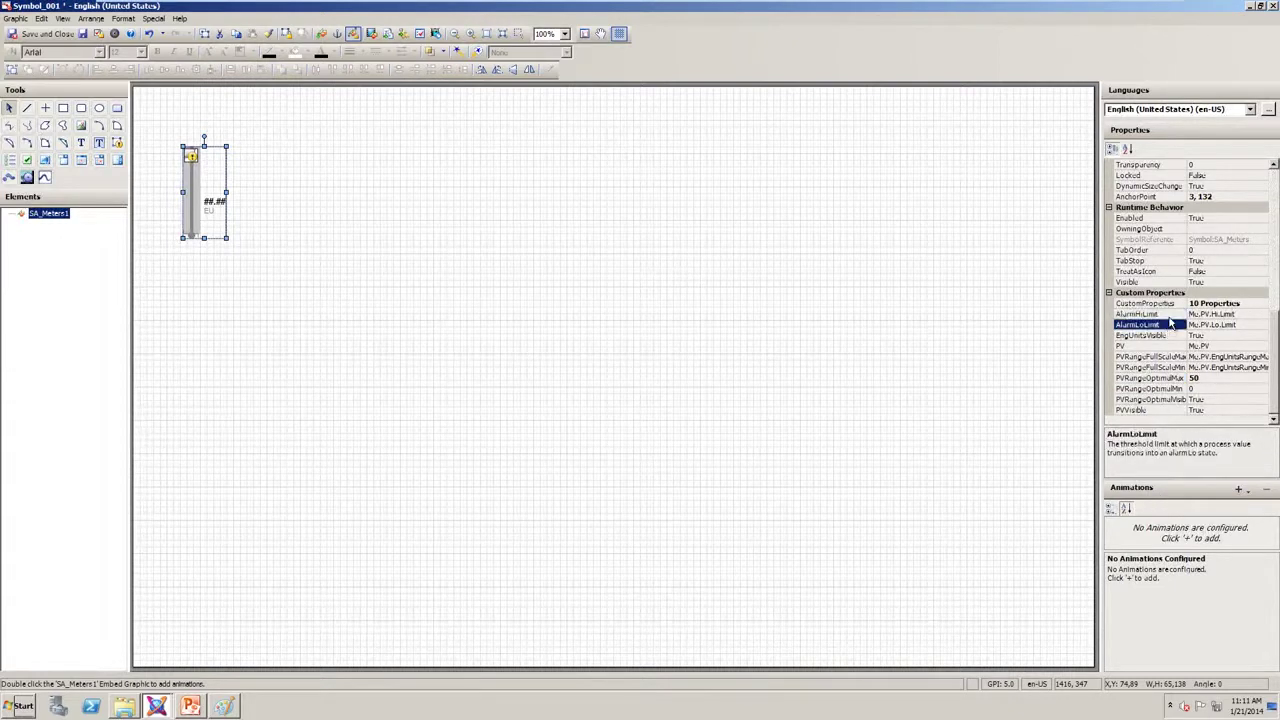
{"action": "left_click", "coordinate": [1169, 315]}
{"action": "left_click", "coordinate": [1172, 325]}
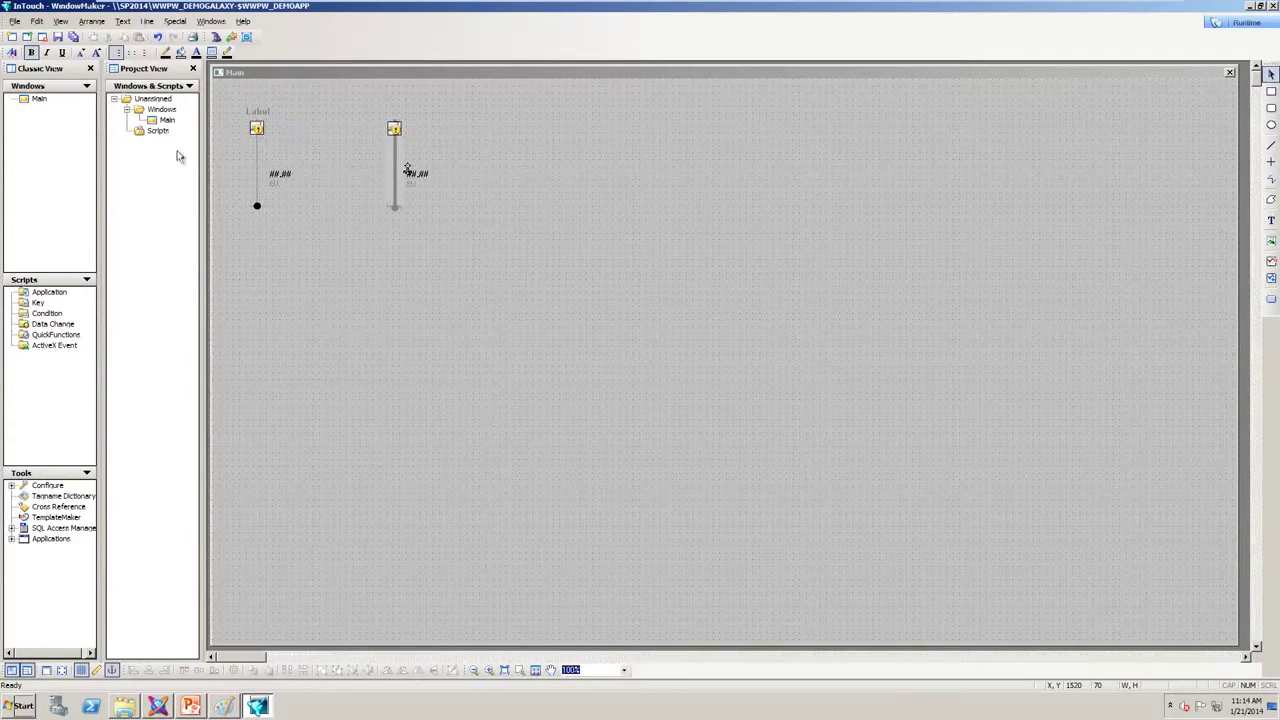
Step: Compare the labelled left meter and unlabelled right meter in the Main window, then deselect
{"action": "left_click", "coordinate": [258, 183]}
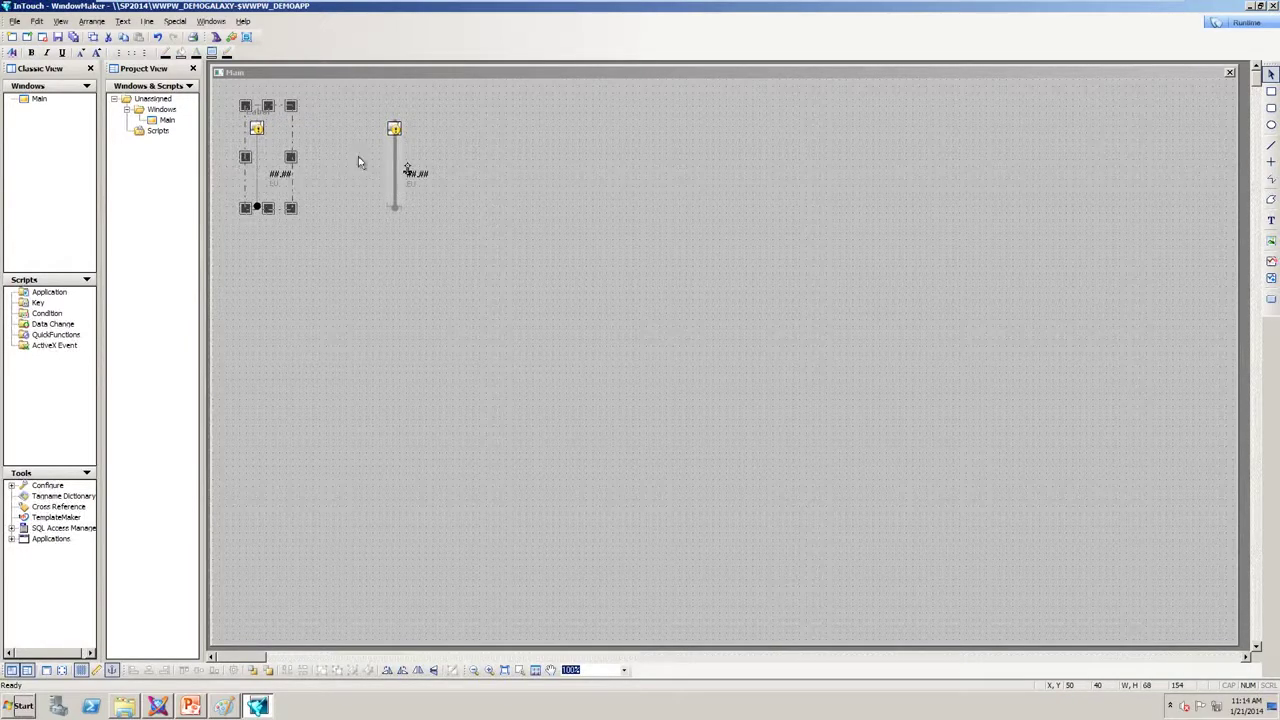
{"action": "left_click", "coordinate": [393, 150]}
{"action": "left_click", "coordinate": [792, 464]}
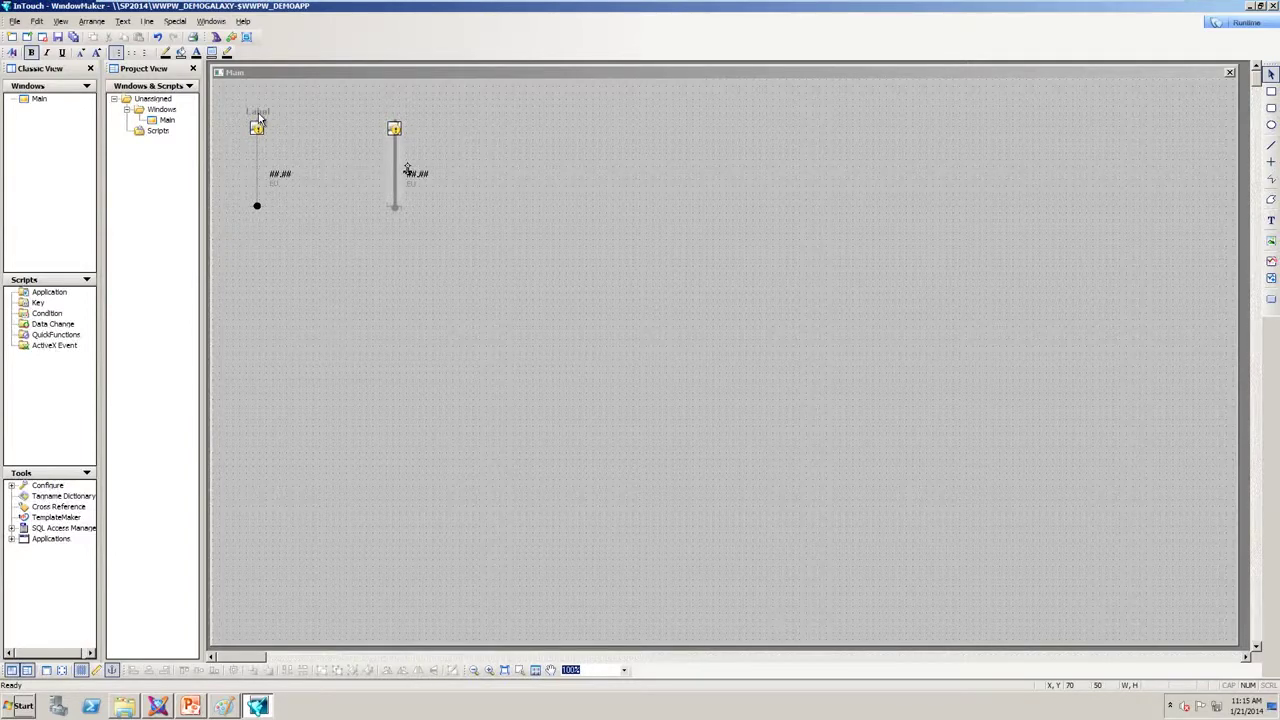
{"action": "double_click", "coordinate": [262, 183]}
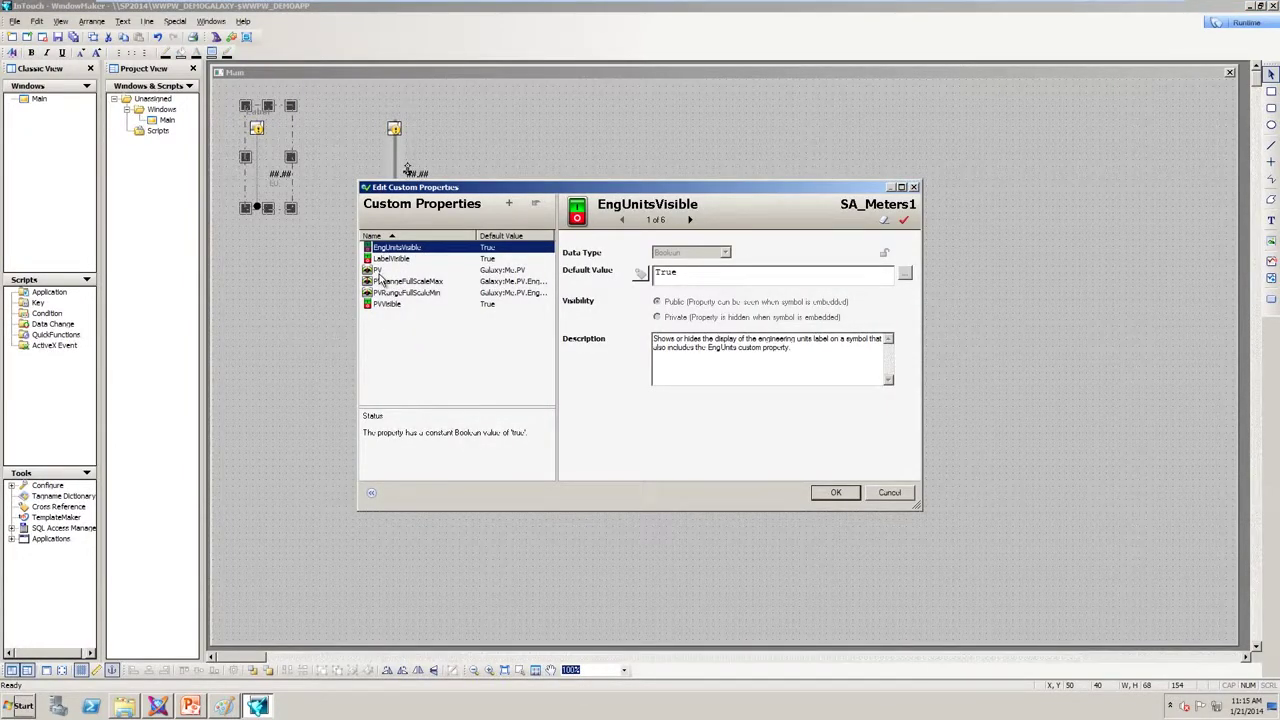
{"action": "left_click", "coordinate": [845, 495]}
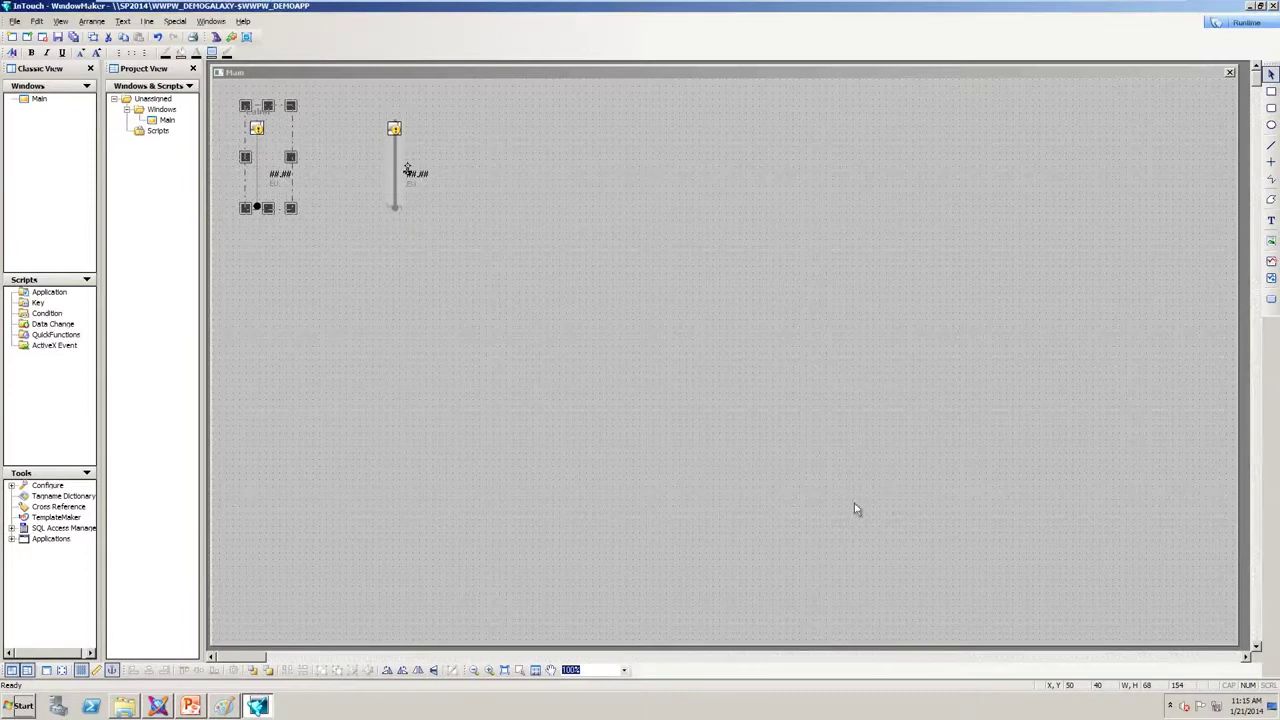
{"action": "left_click", "coordinate": [394, 178]}
{"action": "double_click", "coordinate": [394, 178]}
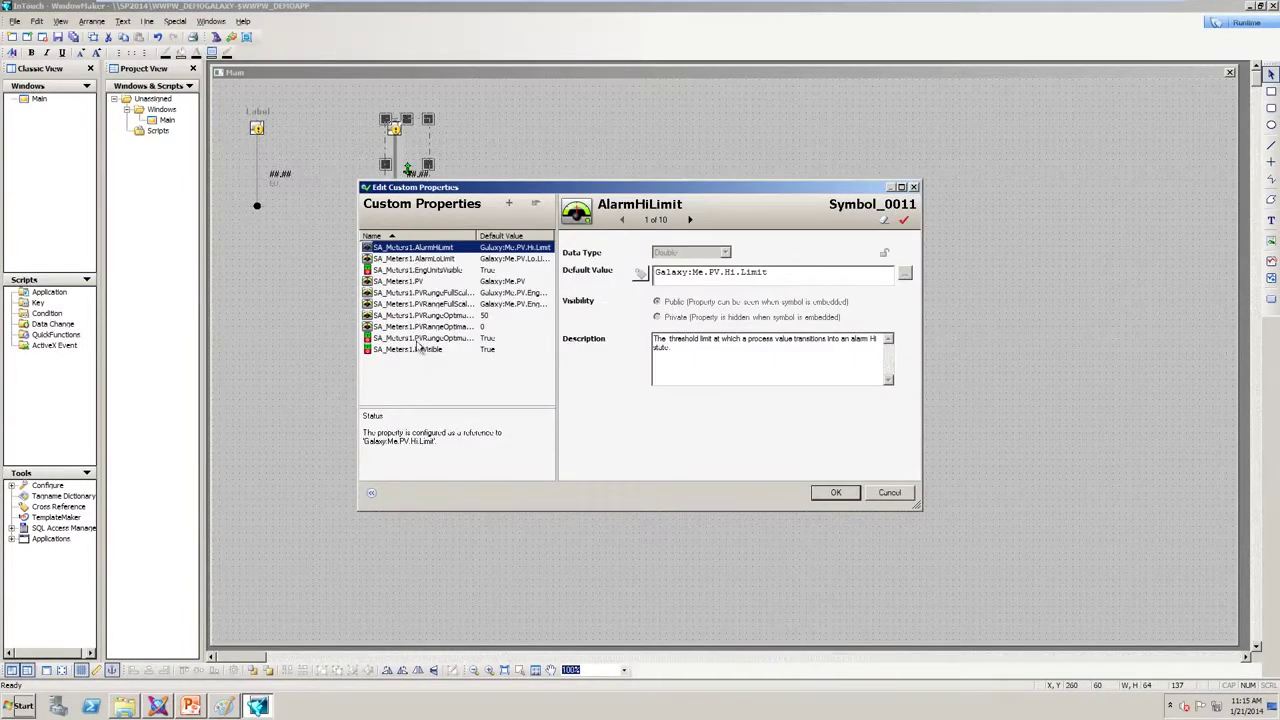